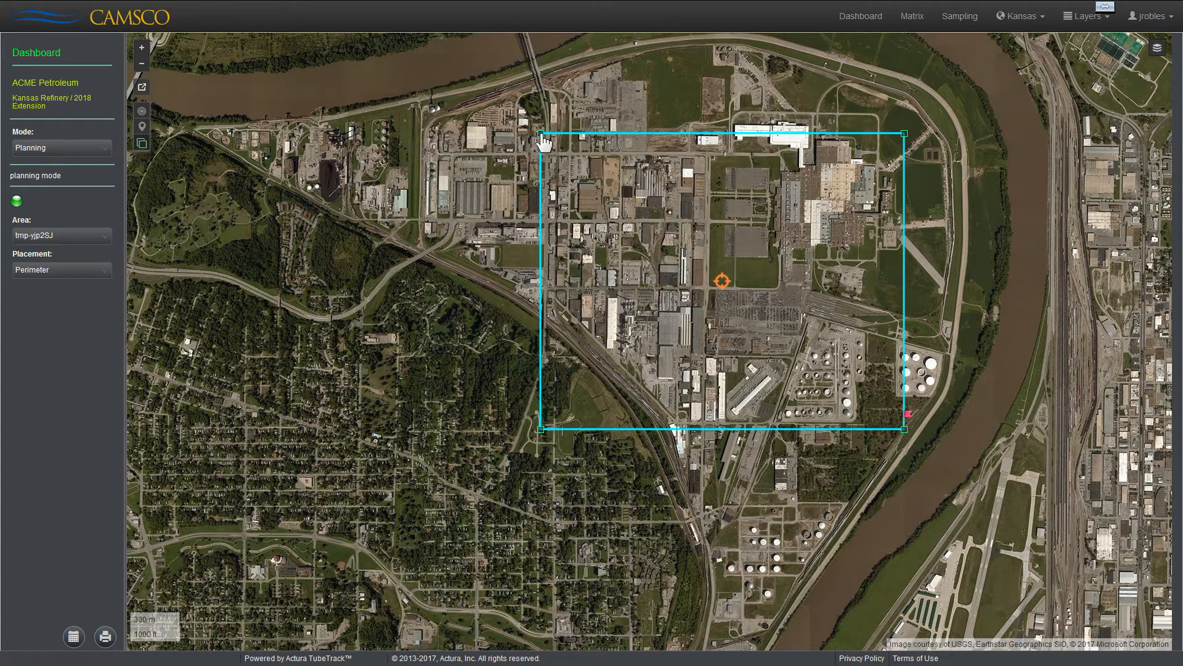
Reshape the fence's northern side along the river, moving both northern corners outward and inserting two posts on the edge between them
drag(541, 133, 200, 129)
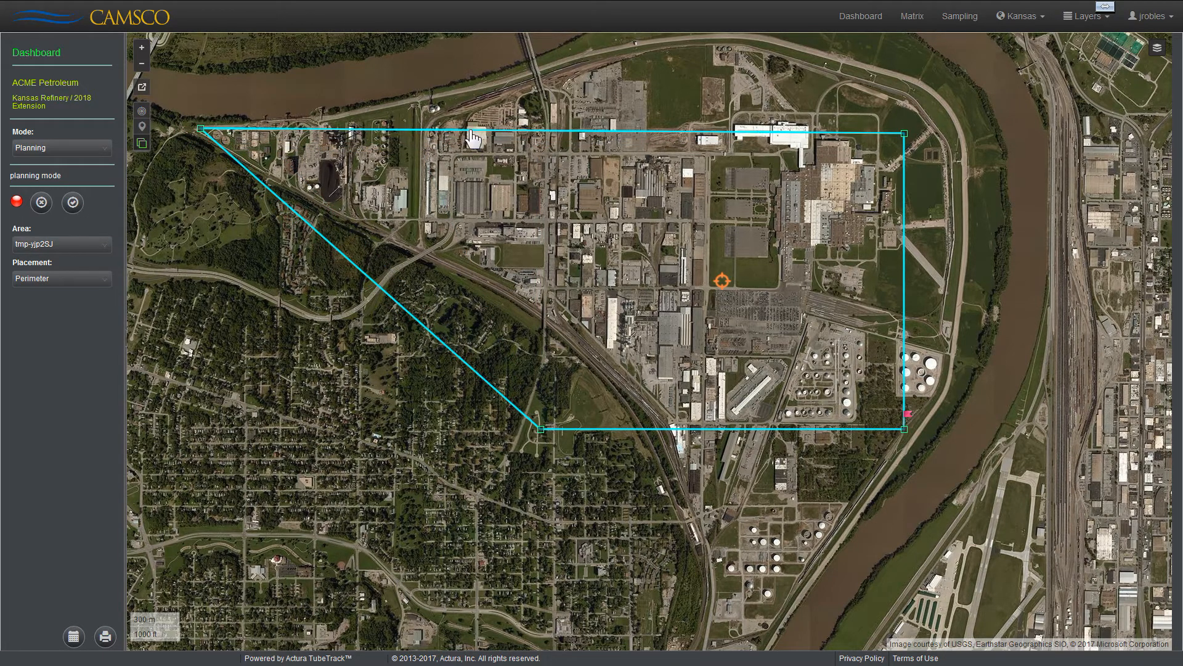
drag(472, 130, 452, 103)
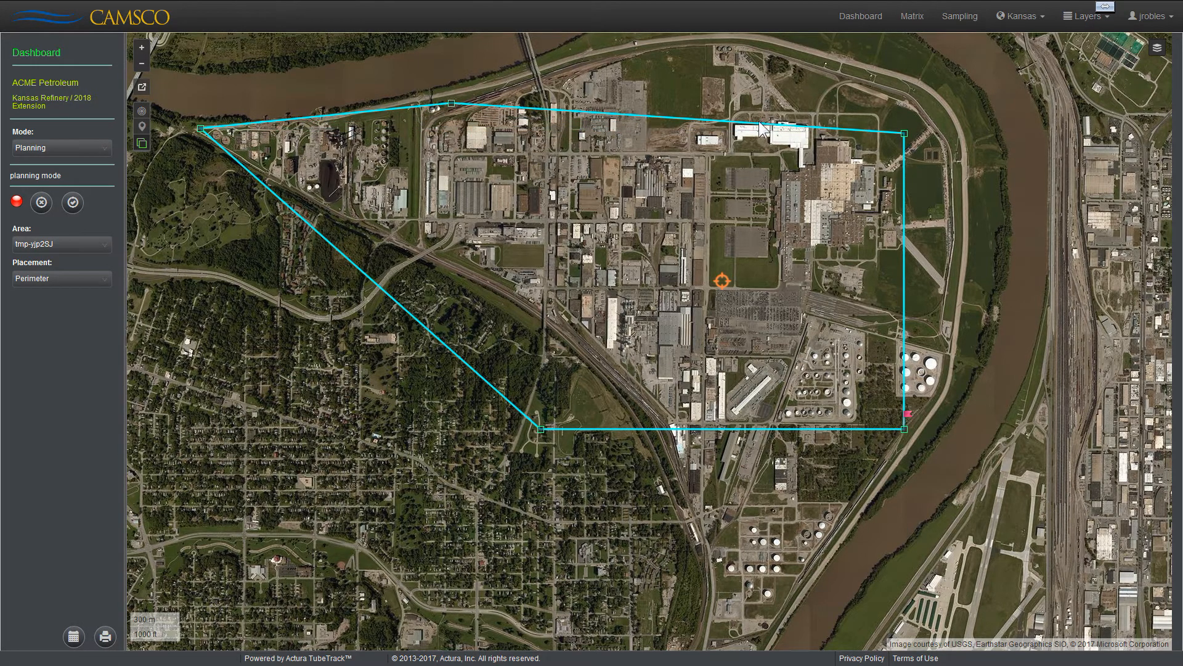
right_click(724, 123)
click(731, 131)
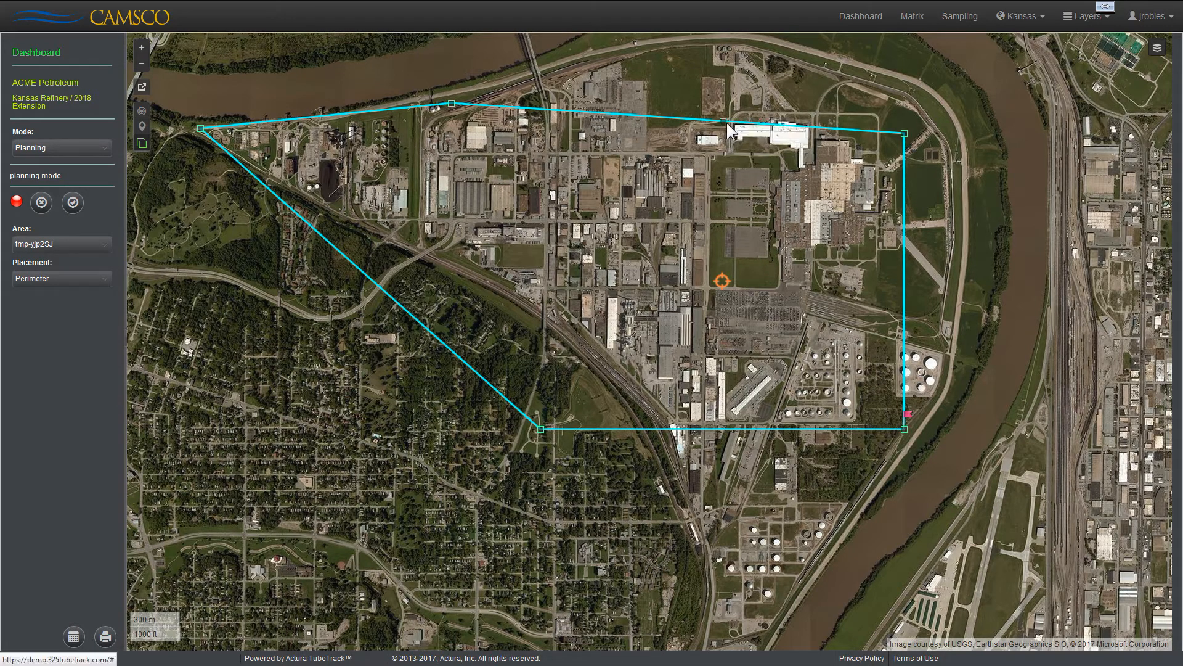
drag(727, 122, 726, 34)
drag(907, 140, 962, 167)
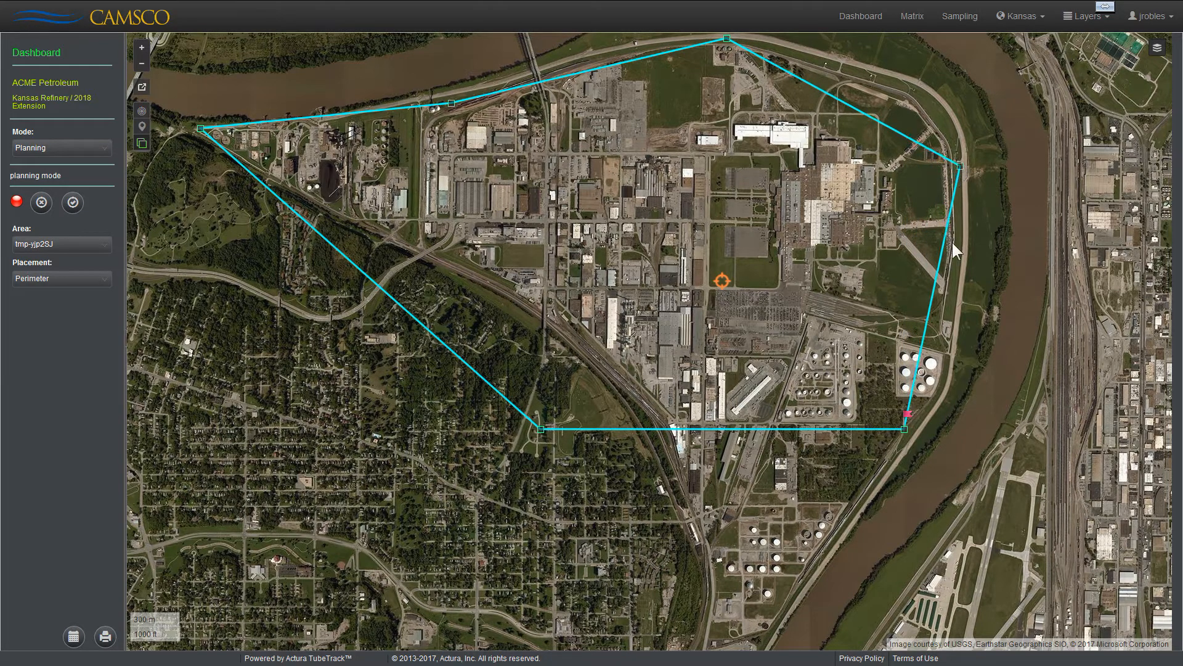
Move the fence's southeast corner outside the storage tanks and insert a post on the southern edge, placing it at the site's southern tip
drag(904, 429, 940, 395)
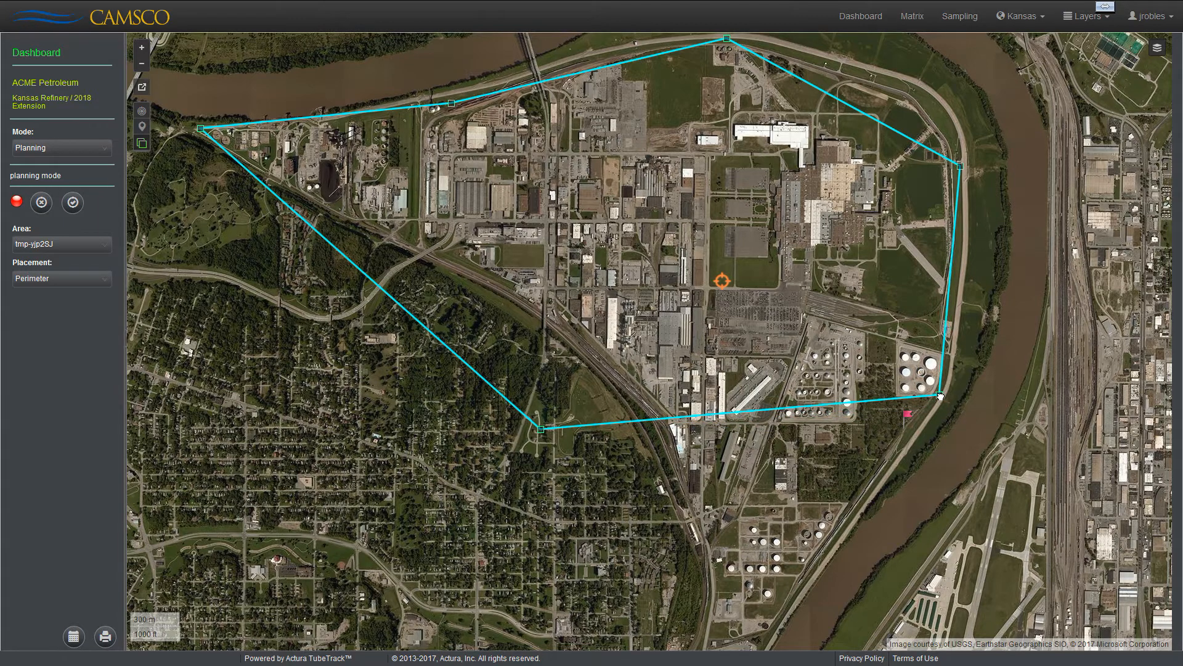
right_click(801, 407)
click(813, 413)
drag(801, 413, 745, 655)
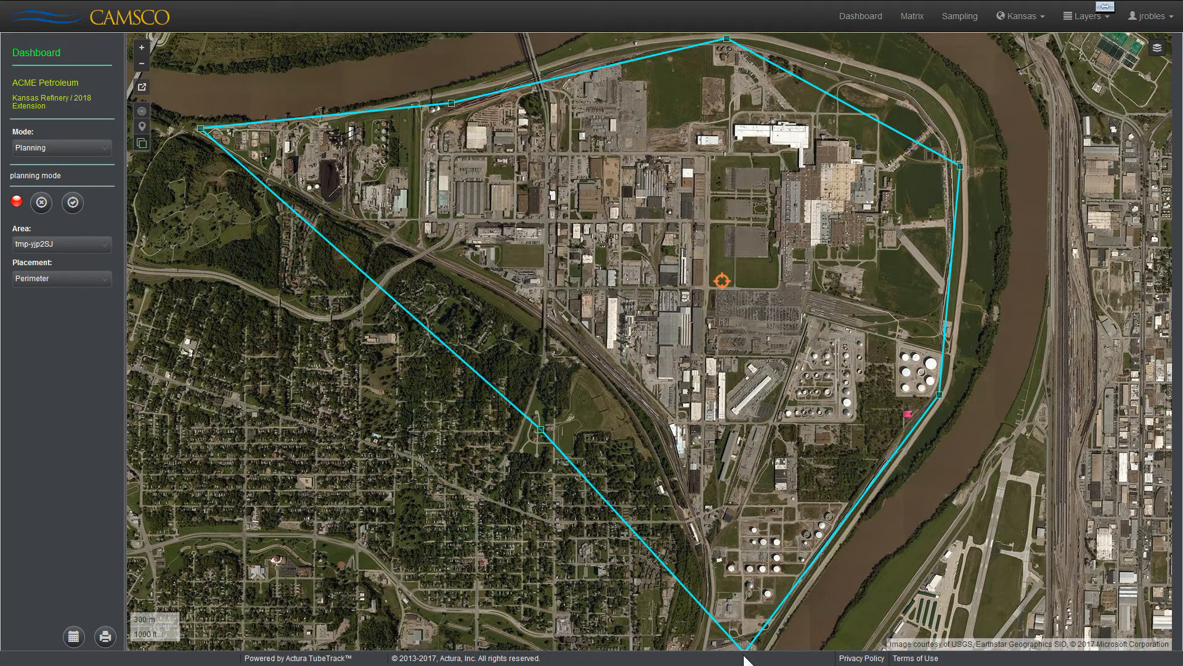
Fit the fence's southwest side to the railway line with an inserted post and the moved southwest corner, and save the perimeter
click(621, 518)
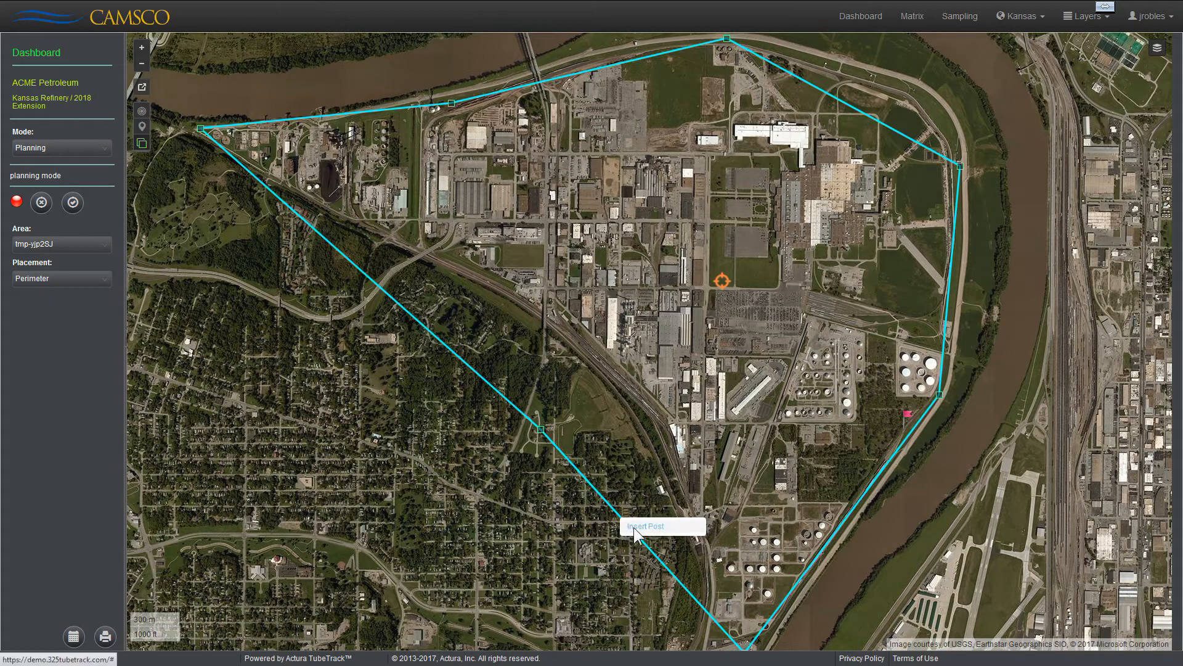
drag(621, 518, 670, 418)
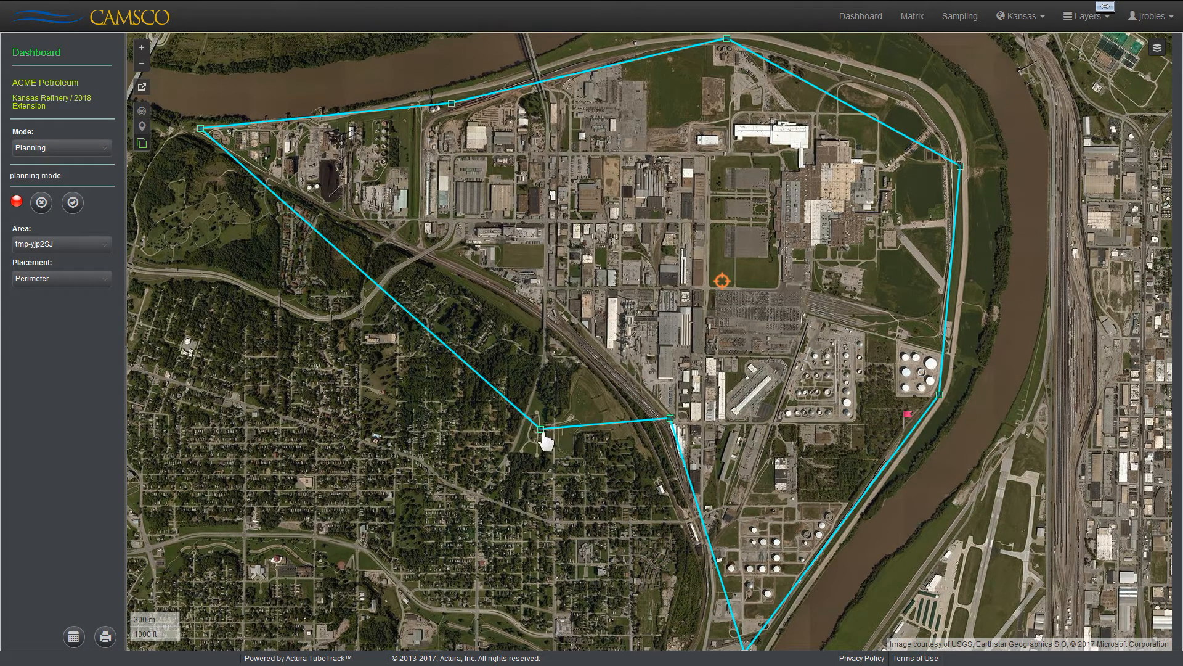
mouse_move(541, 429)
mouse_down()
mouse_move(539, 339)
mouse_move(508, 279)
mouse_up()
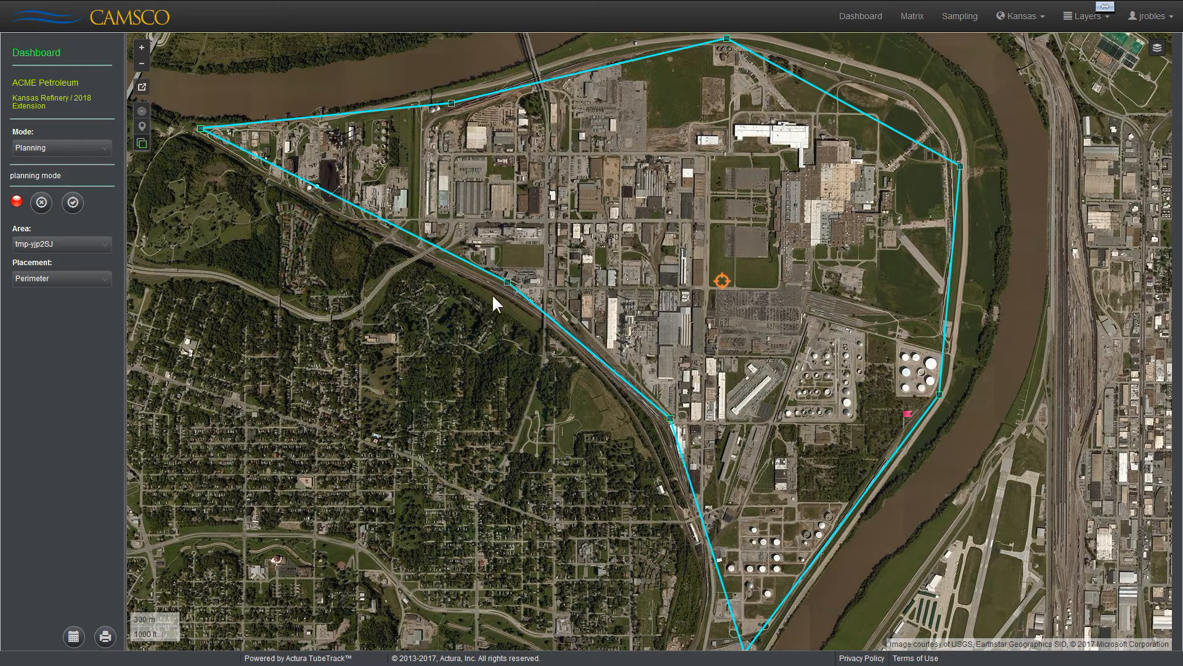
click(73, 202)
Review the monitoring area's size, perimeter length and minimum shelter counts for both placement modes
right_click(722, 283)
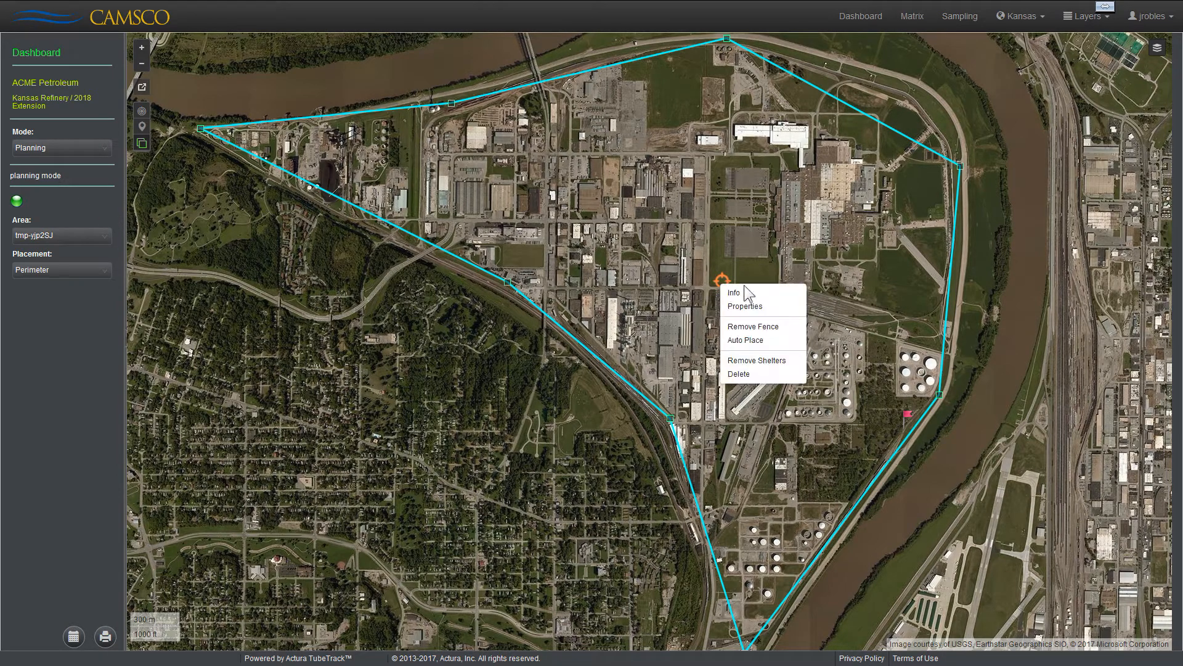
click(786, 292)
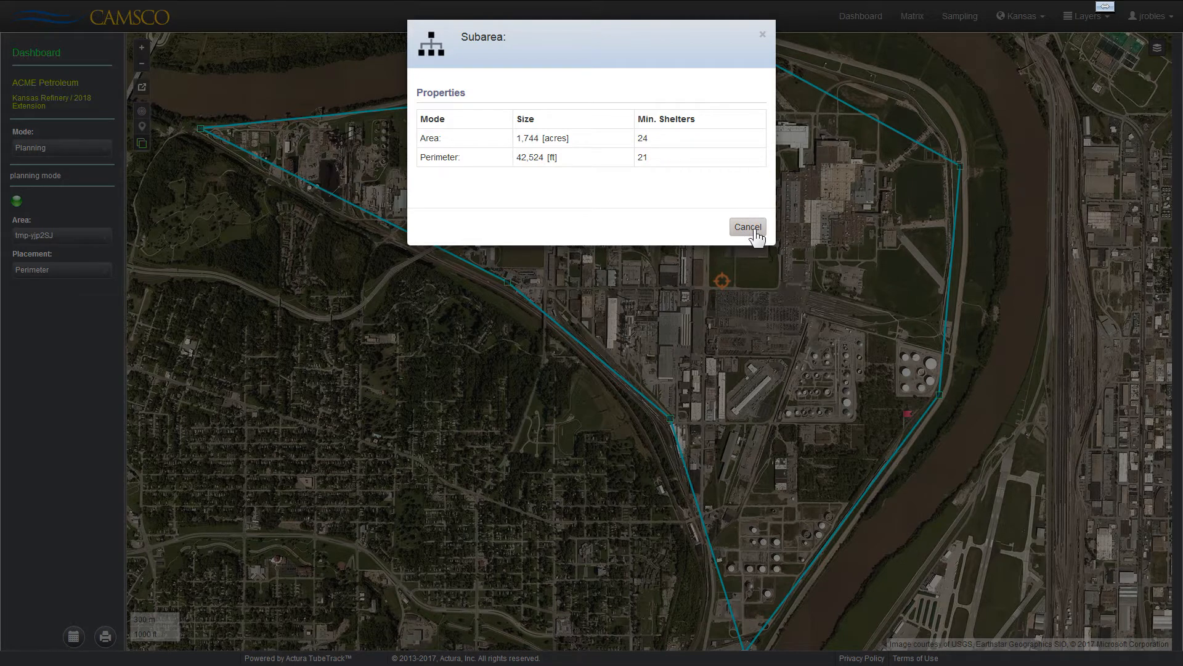
click(748, 228)
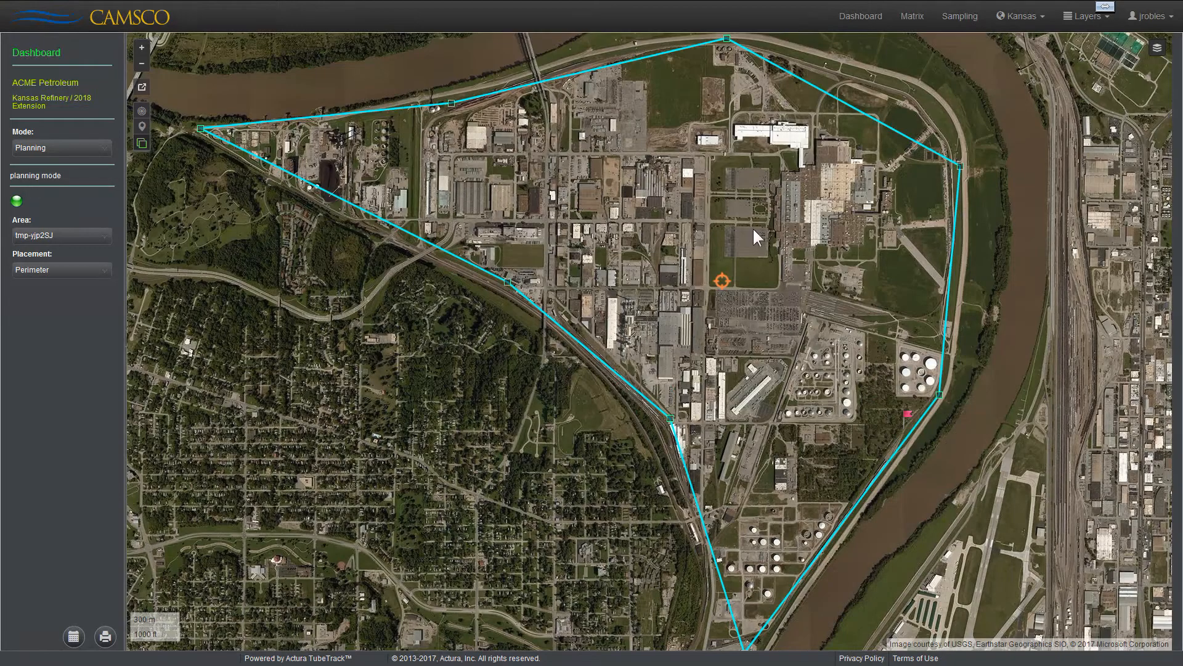
Preview the Area shelter placement for the site and return the placement to Perimeter
click(52, 278)
click(32, 318)
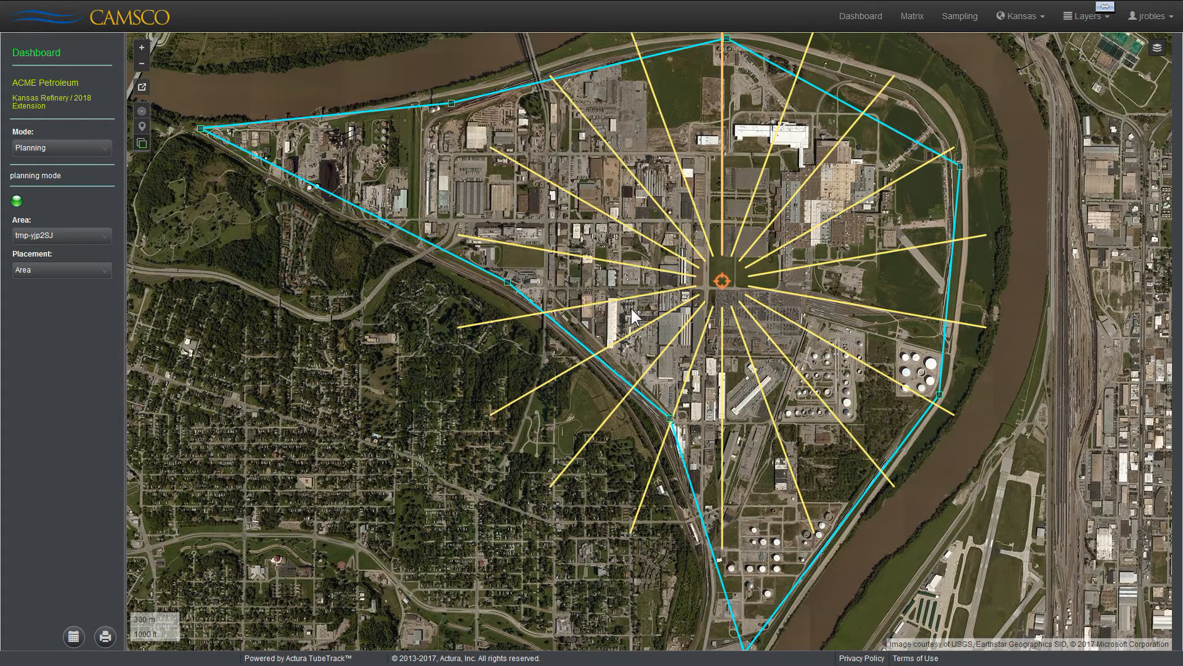
click(37, 271)
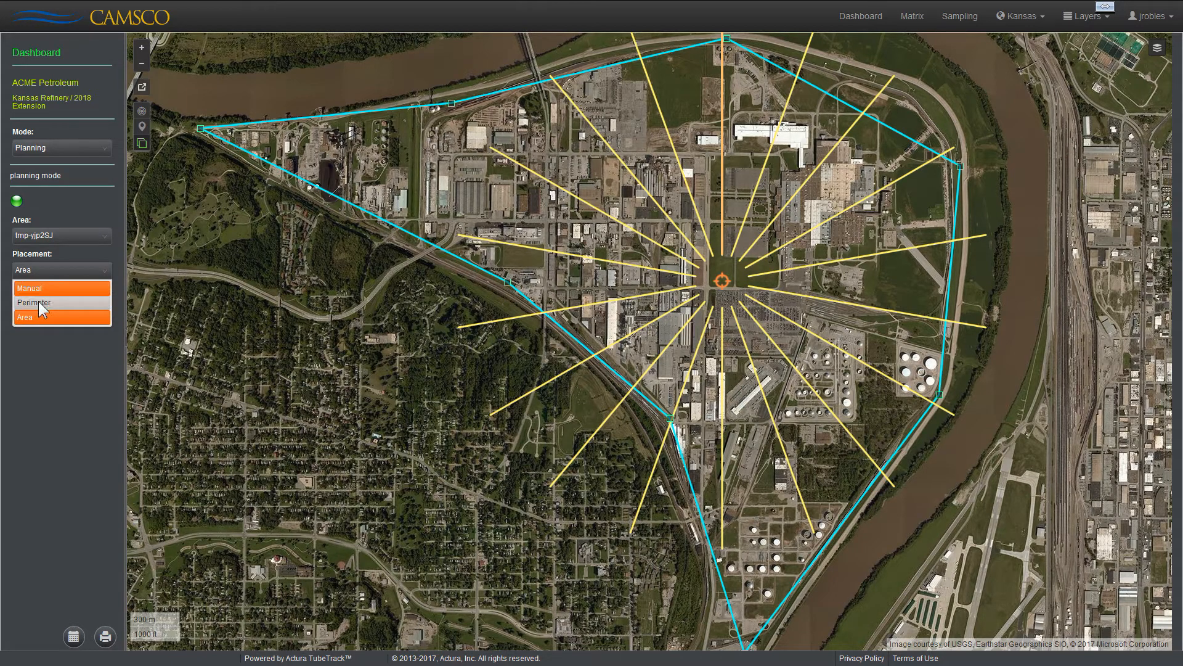
click(39, 301)
Auto-place the shelters along the perimeter and check the lengths of the segments on both sides of shelter 5
right_click(721, 281)
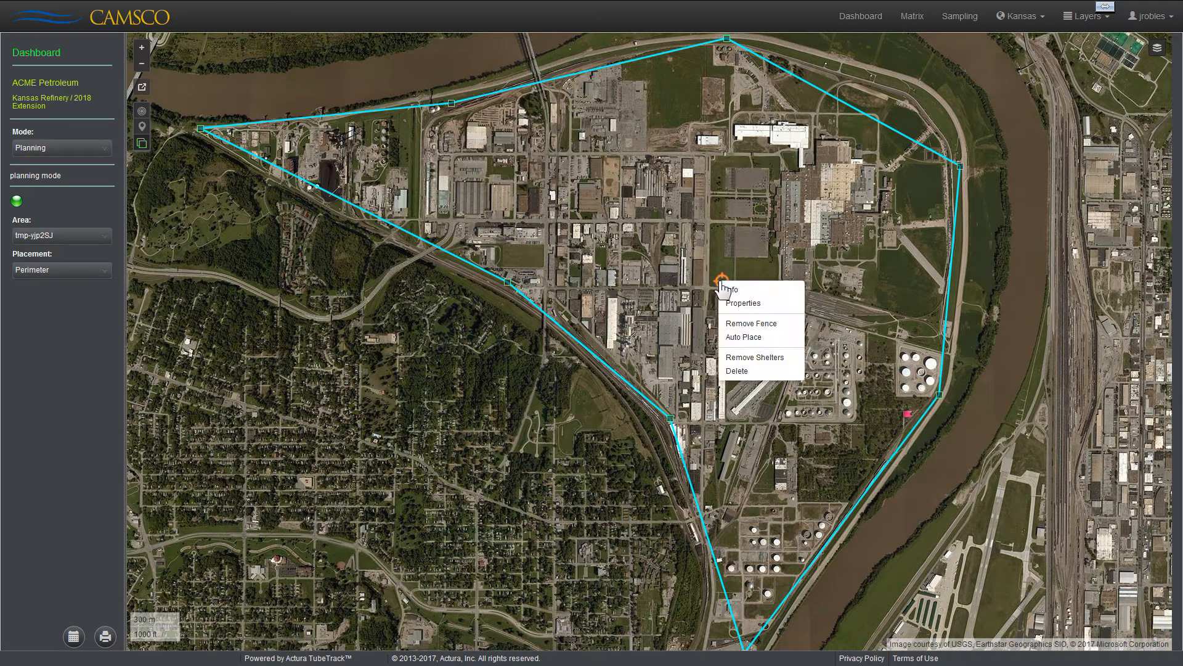
click(775, 339)
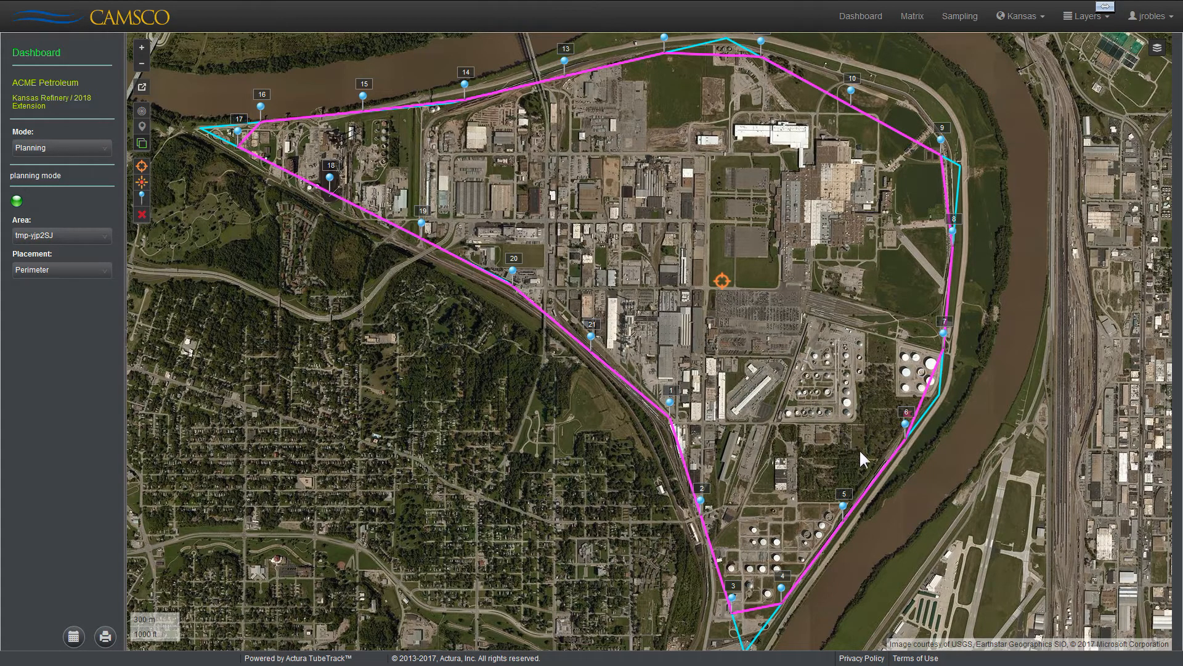
click(828, 547)
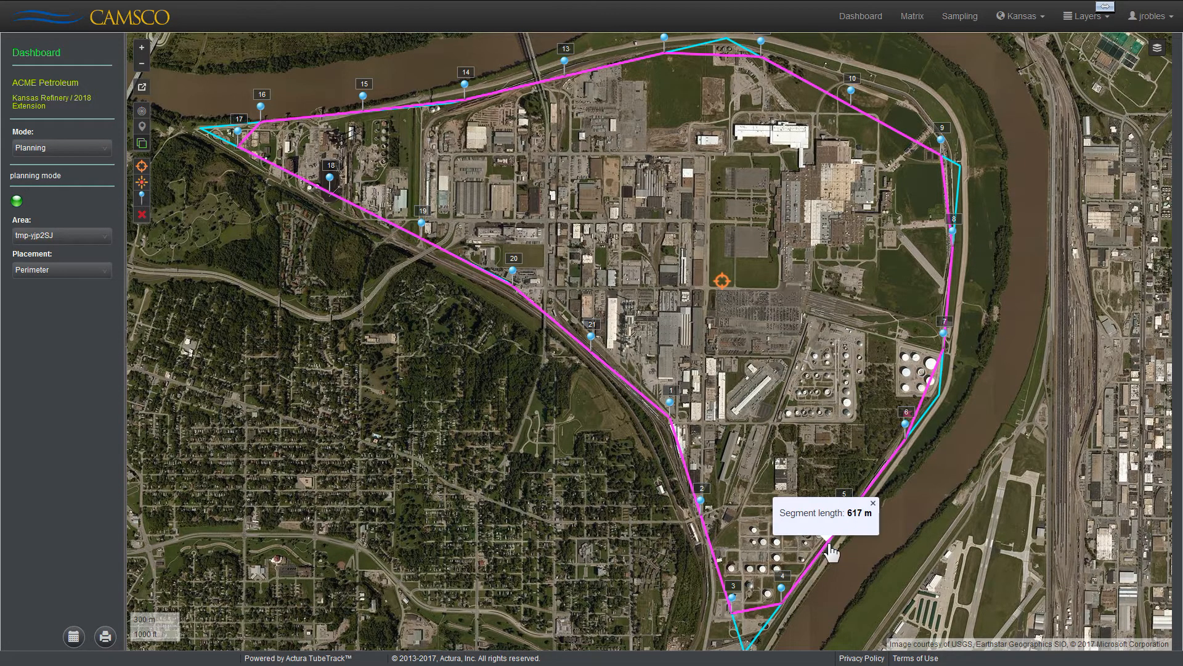
click(880, 478)
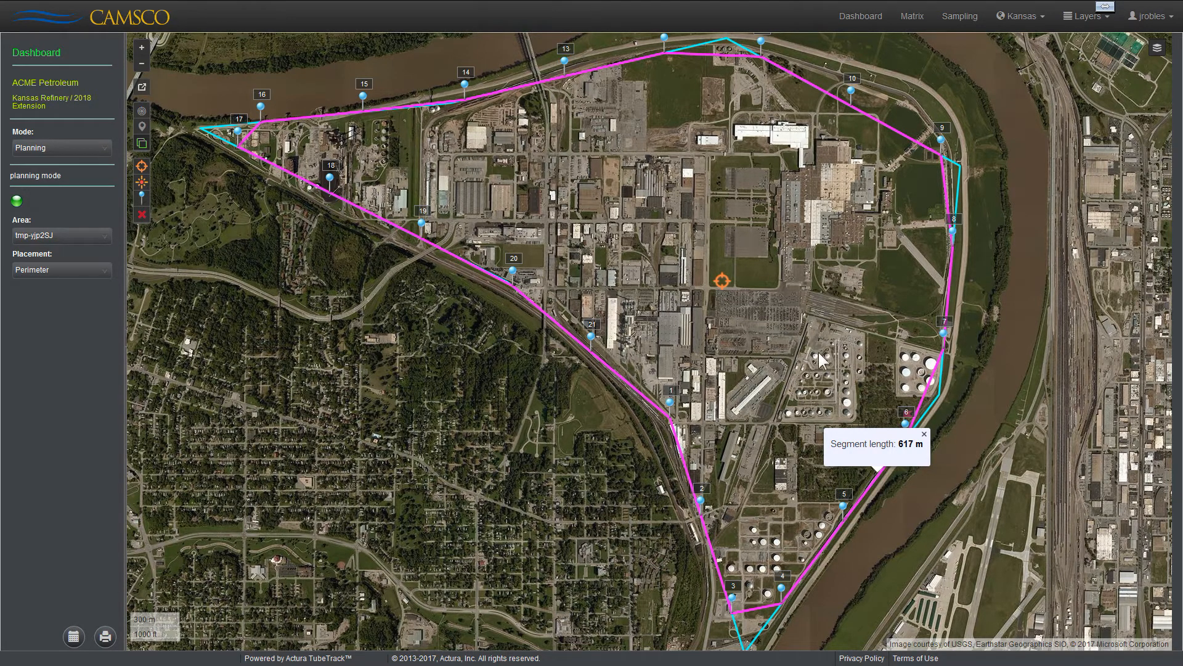
Place a red starburst marker on the eastern edge of the largest tank beside the fence, south of shelter 7
scroll(876, 373, up, 3)
drag(877, 382, 415, 316)
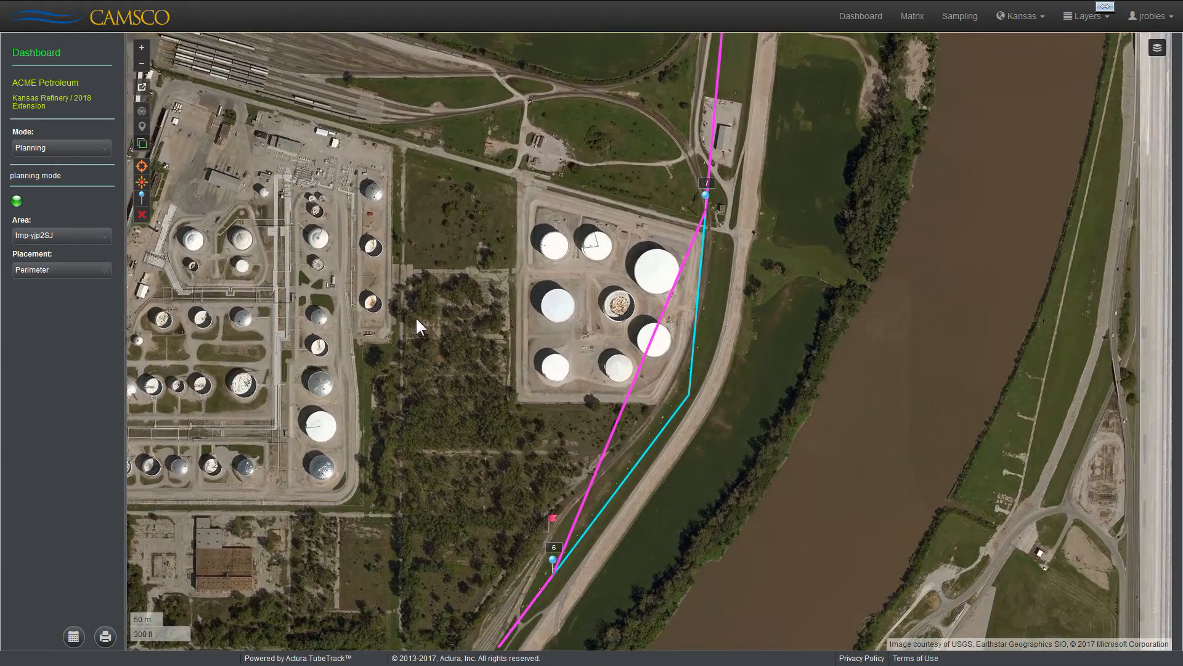
scroll(537, 324, up, 2)
drag(668, 333, 506, 342)
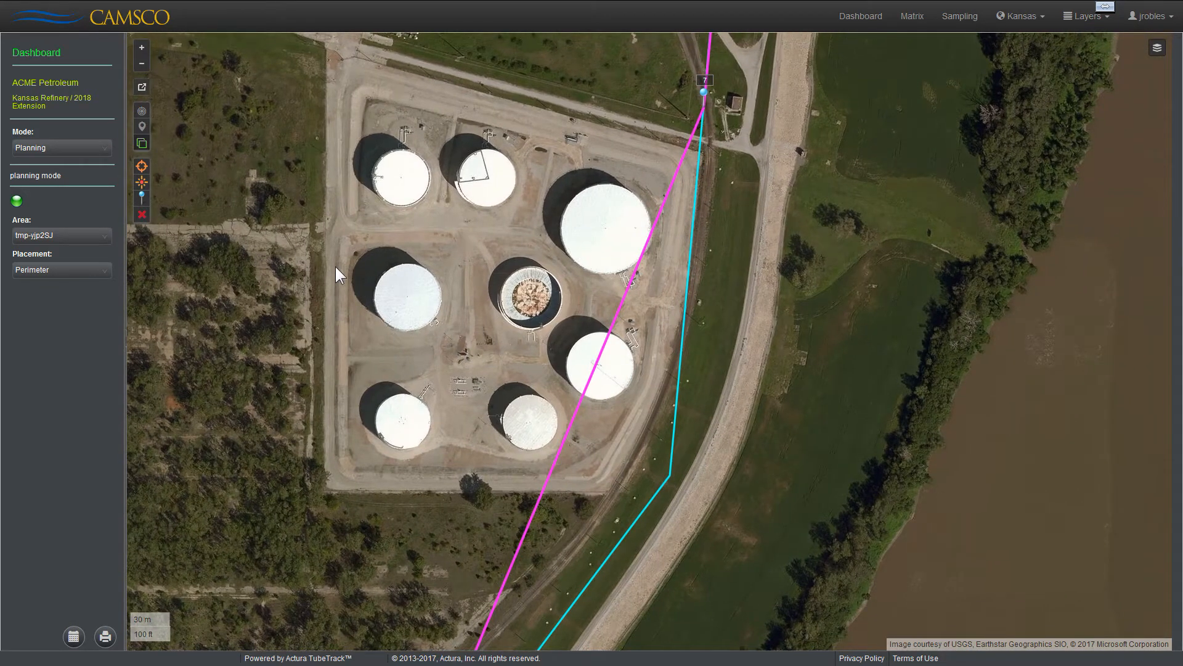
drag(142, 182, 480, 250)
drag(571, 244, 653, 236)
scroll(648, 251, up, 2)
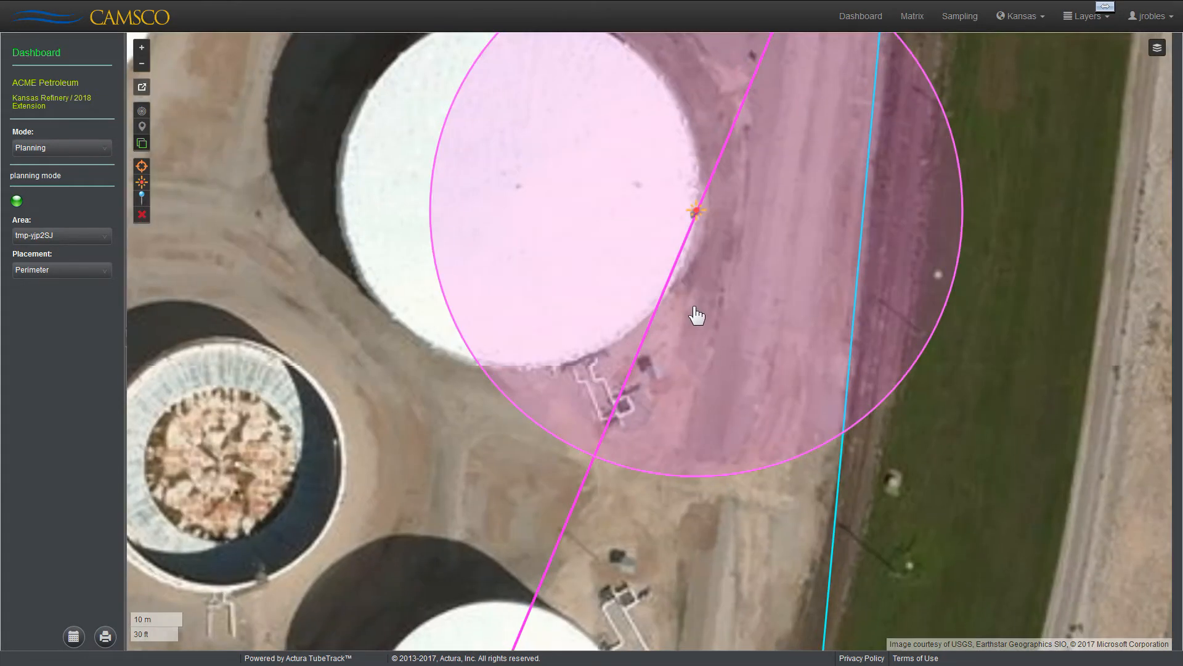
drag(686, 327, 671, 422)
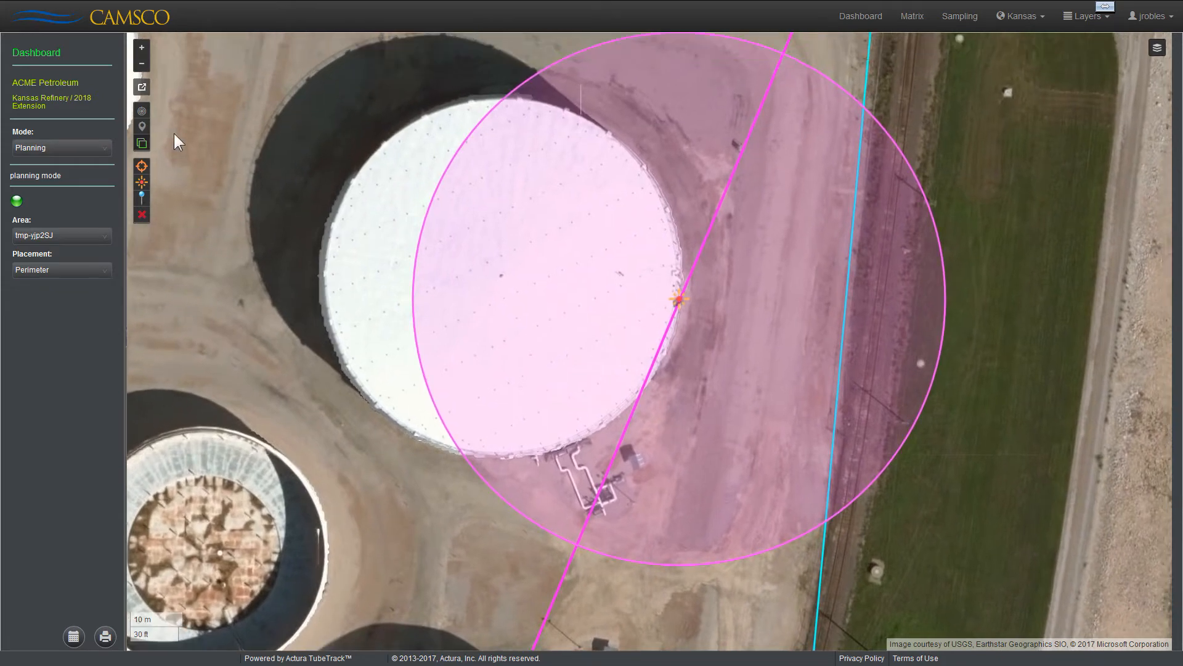
Add a shelter labelled 1A on the fence east of the marked tank and link it into the shelter perimeter
scroll(645, 313, down, 1)
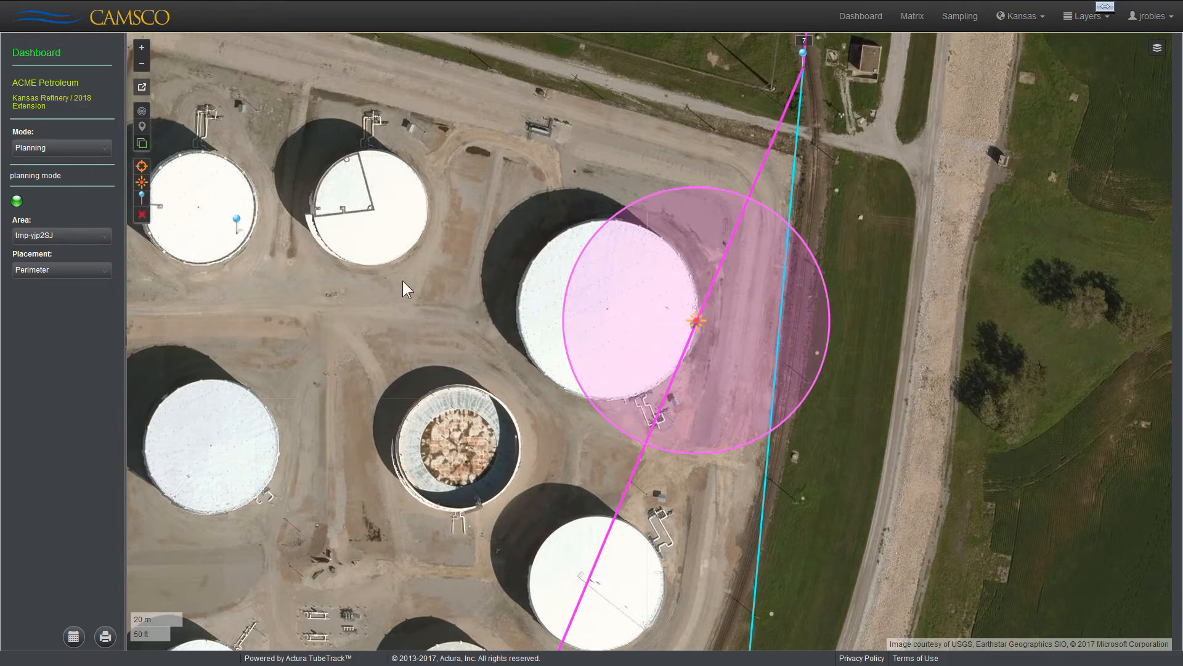
right_click(778, 321)
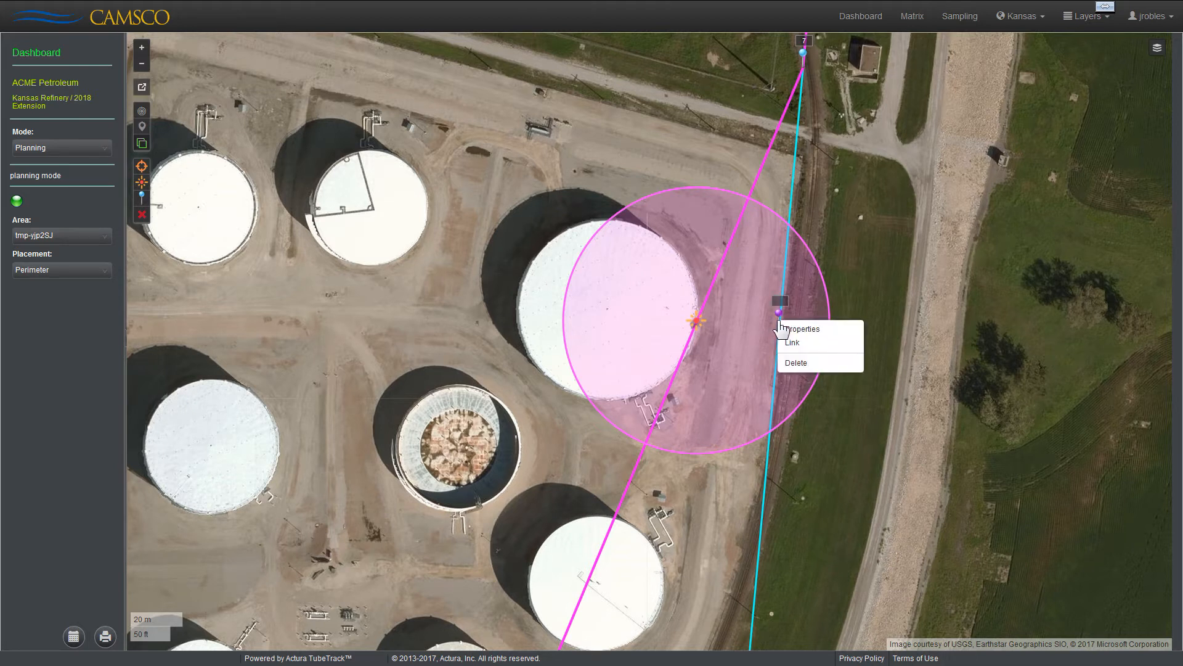
click(793, 330)
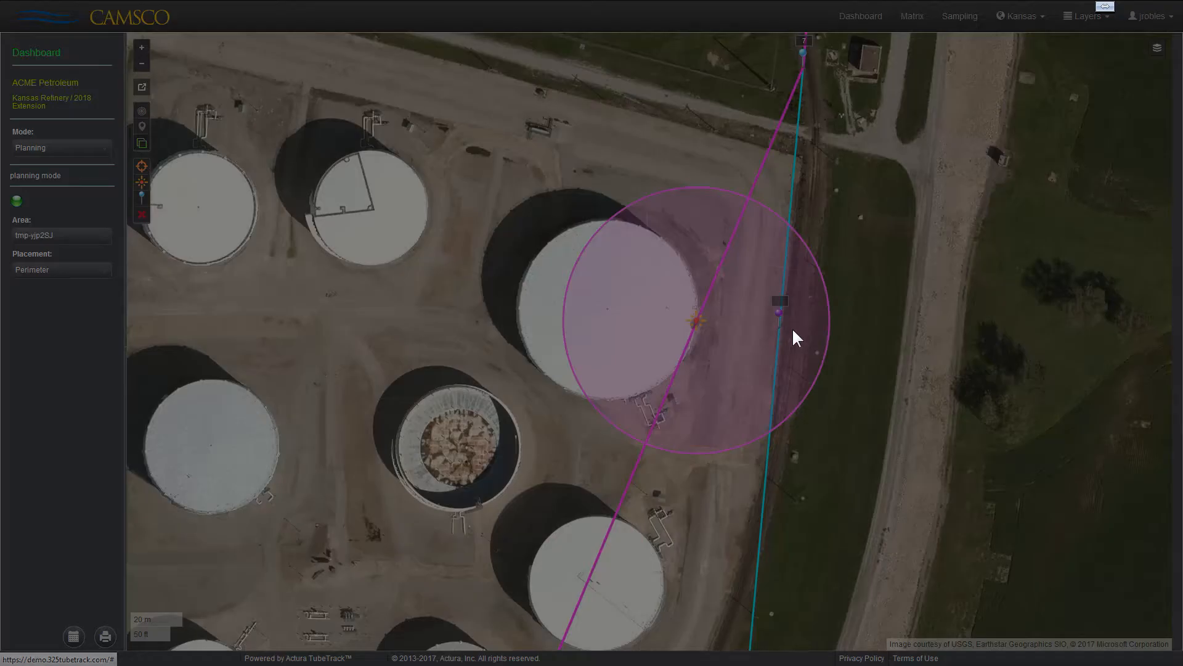
click(498, 142)
text(1A)
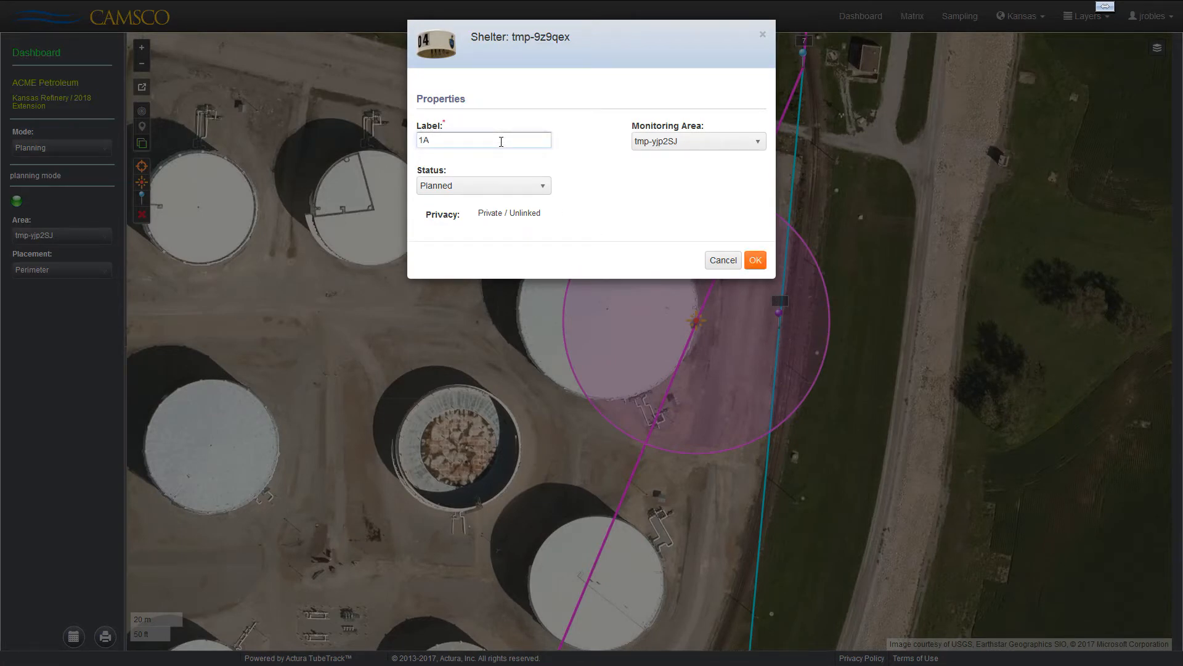
click(756, 260)
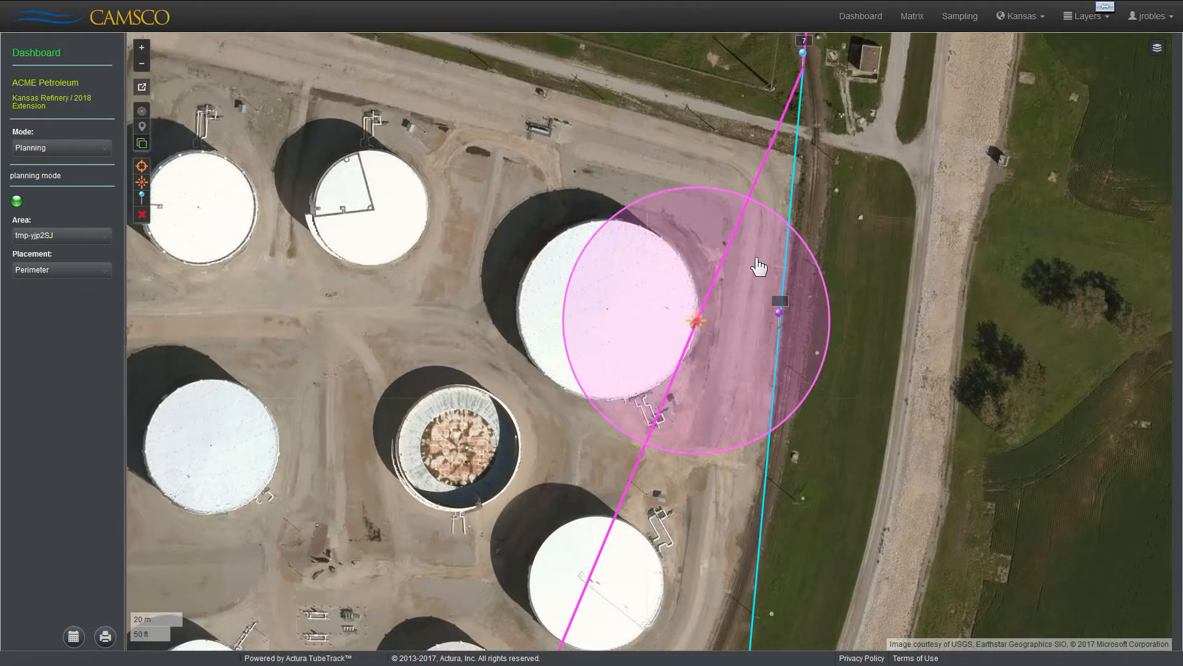
right_click(781, 317)
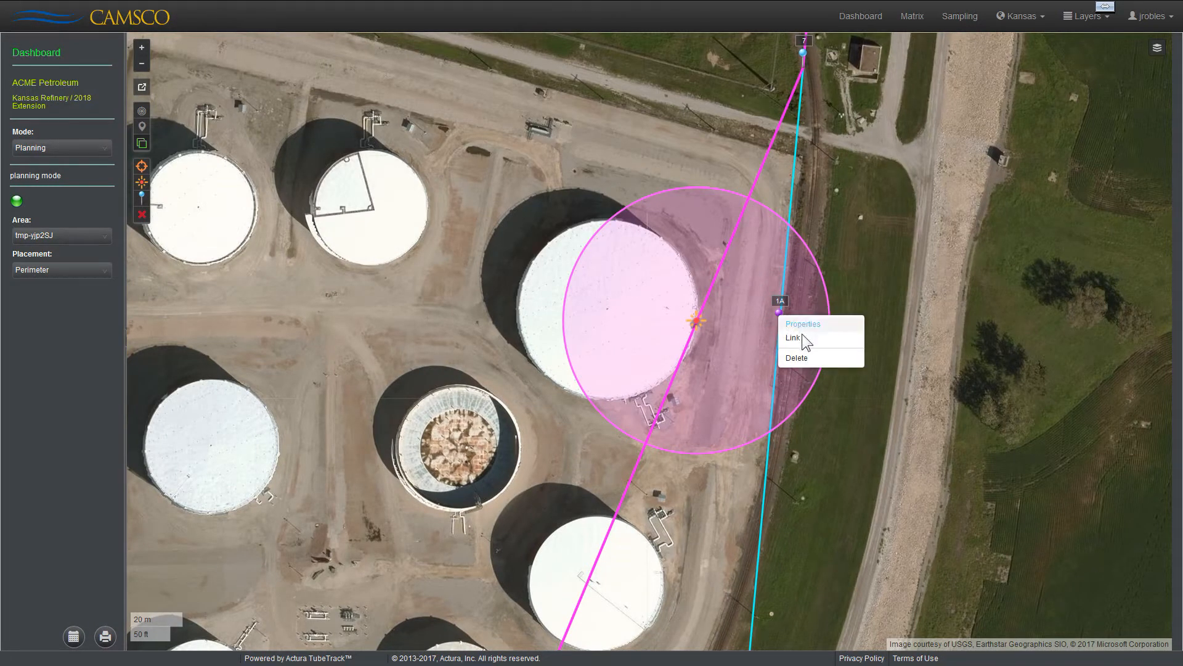
click(795, 337)
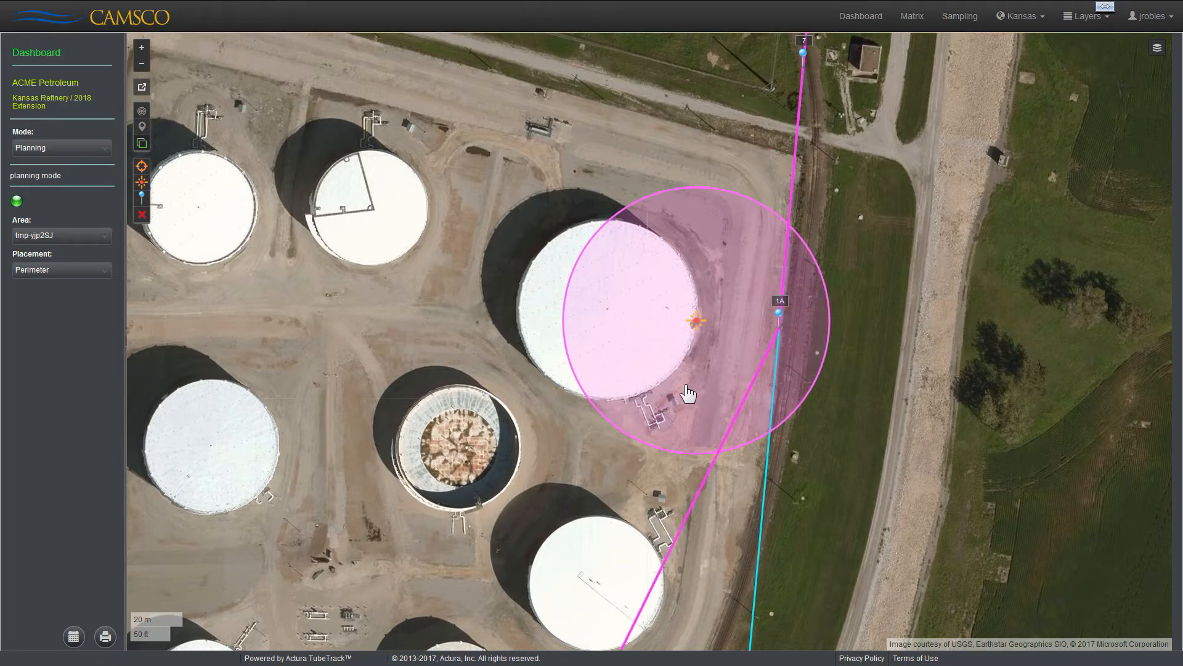
Export the Kansas site's shelter data as shelters-demo-kansas0.xlsx and open it in Microsoft Excel
scroll(688, 392, down, 3)
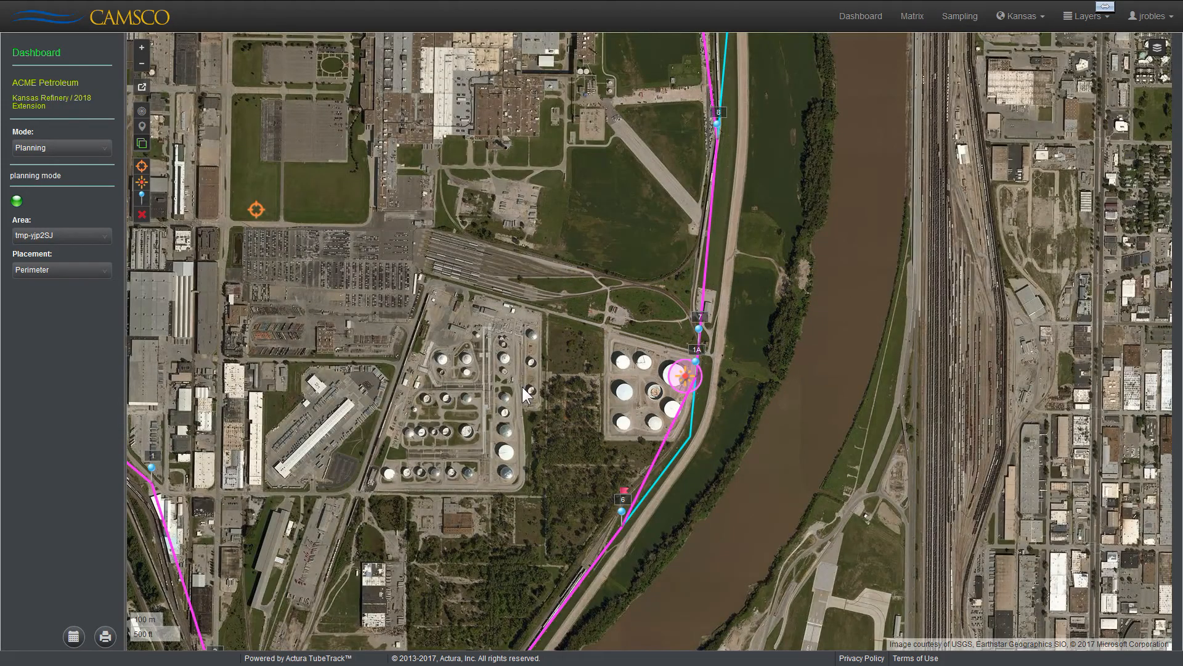
scroll(525, 394, down, 2)
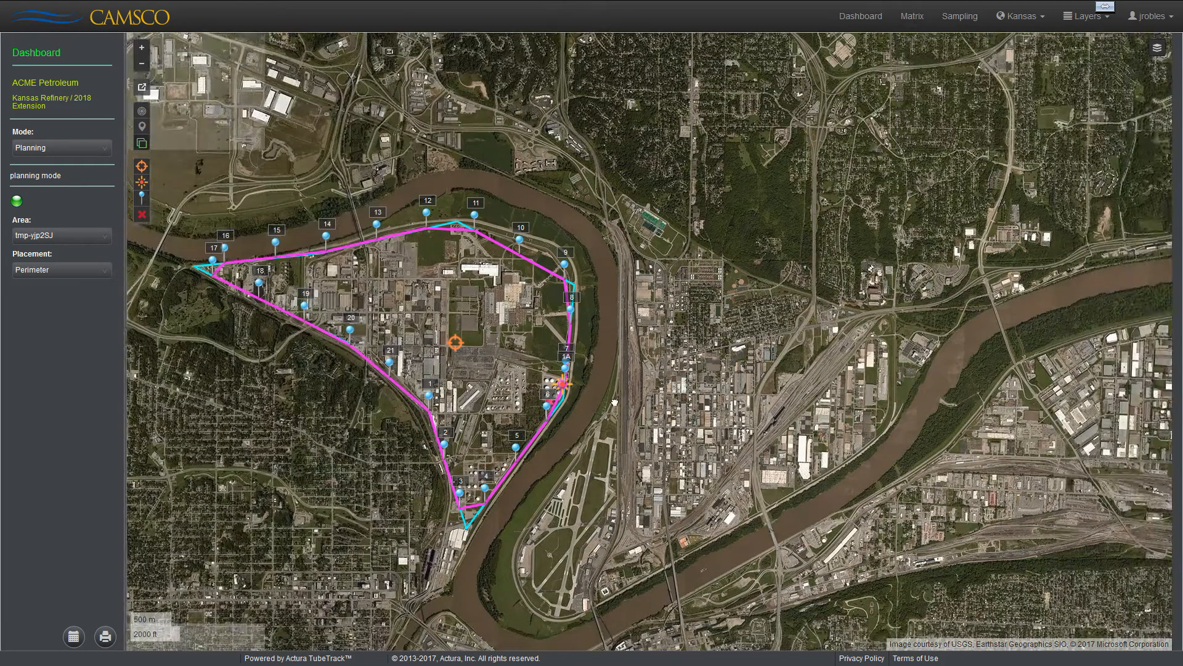
drag(529, 396, 721, 409)
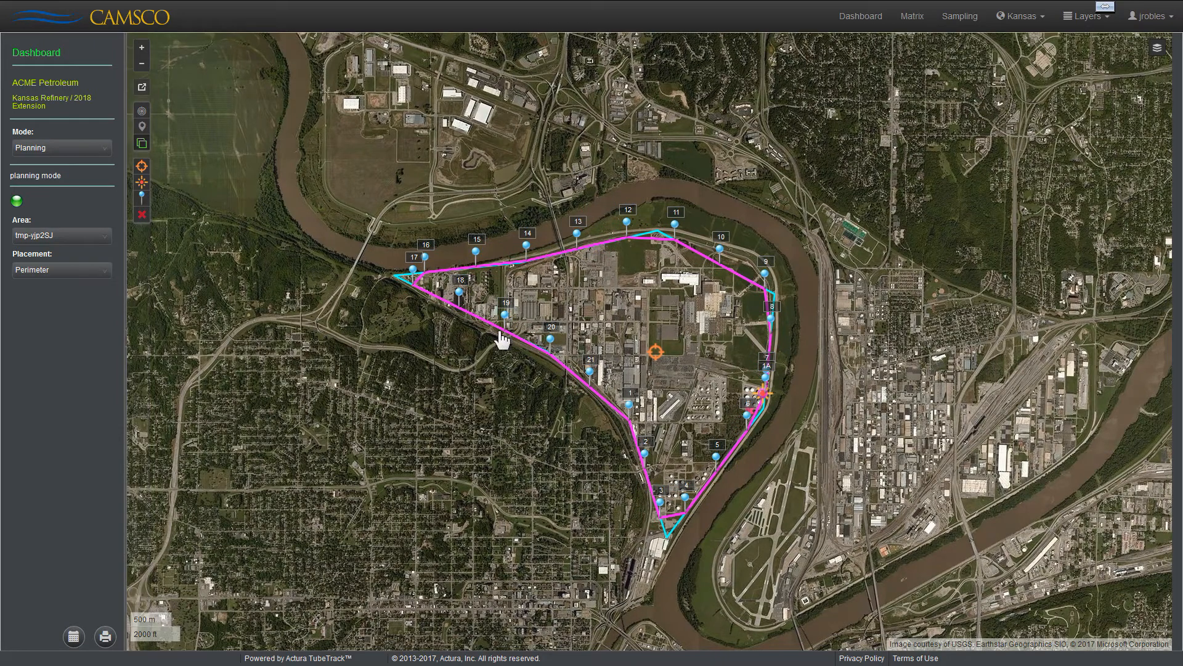
click(147, 48)
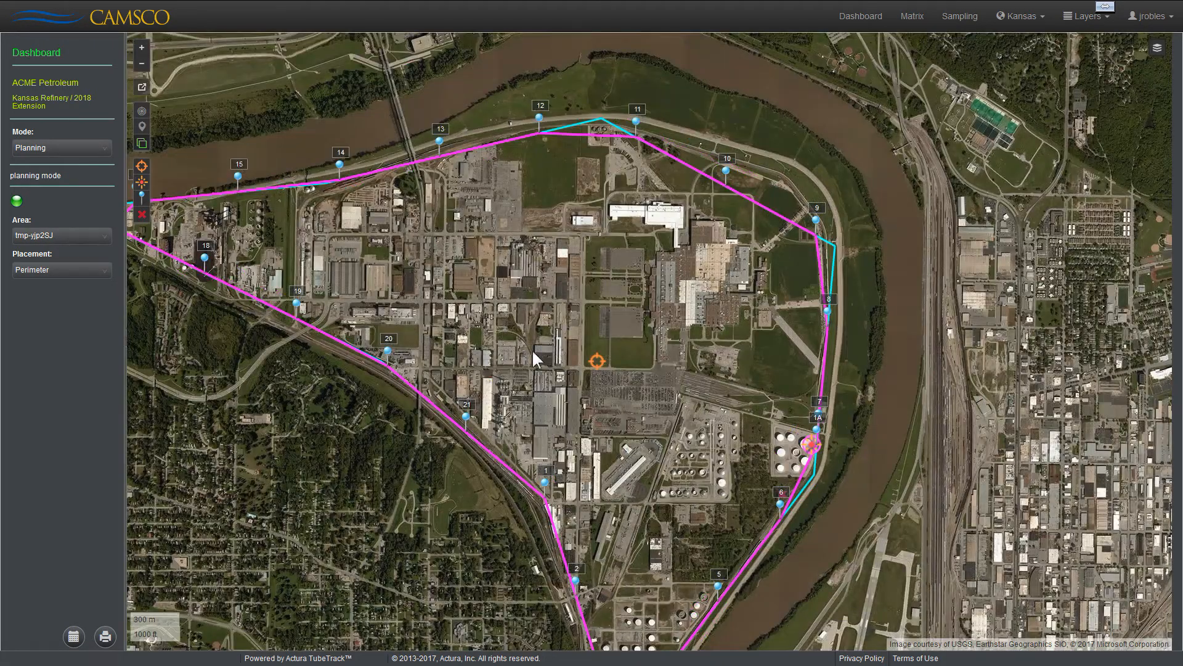
drag(609, 327, 694, 295)
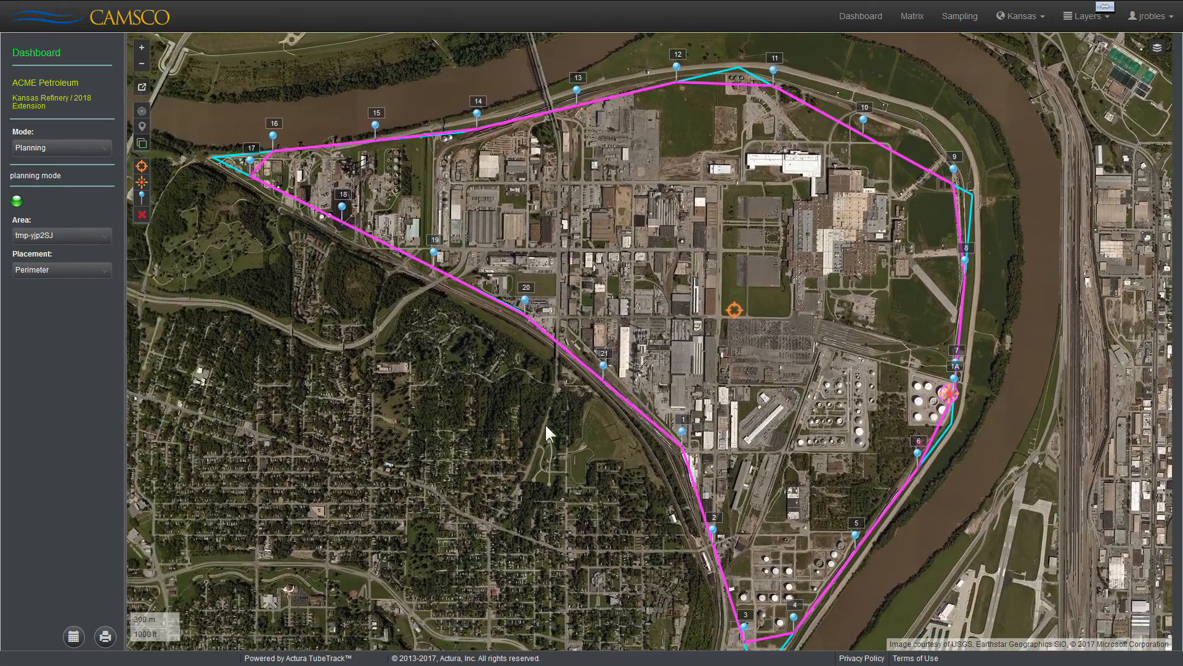
click(73, 637)
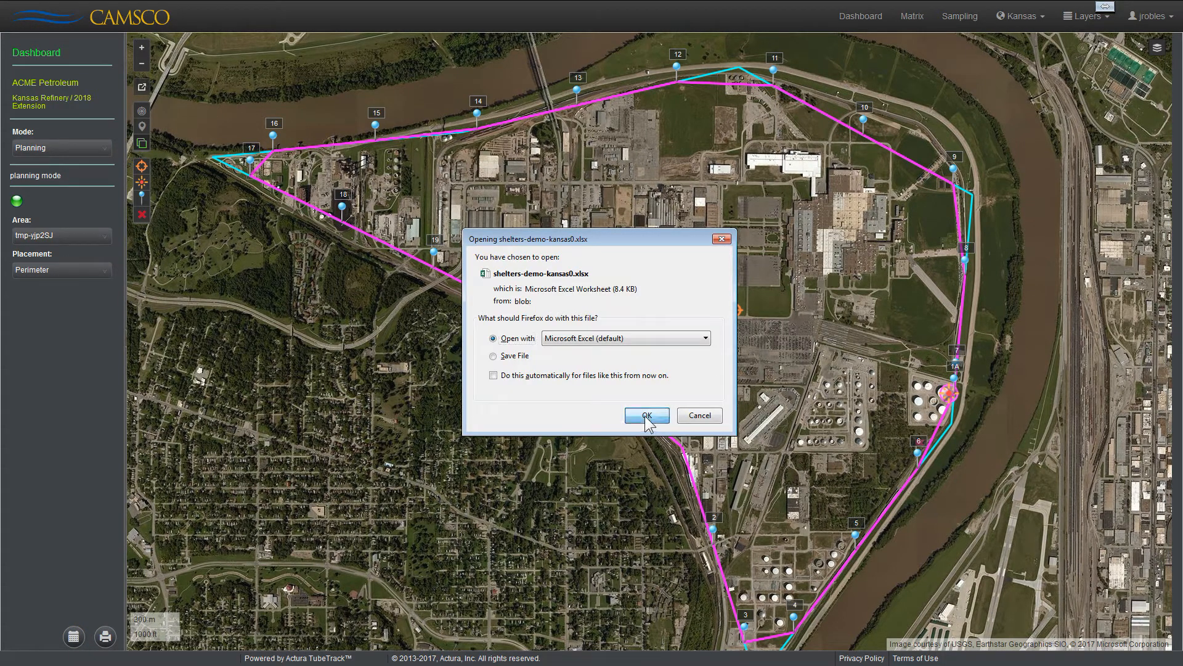
click(646, 416)
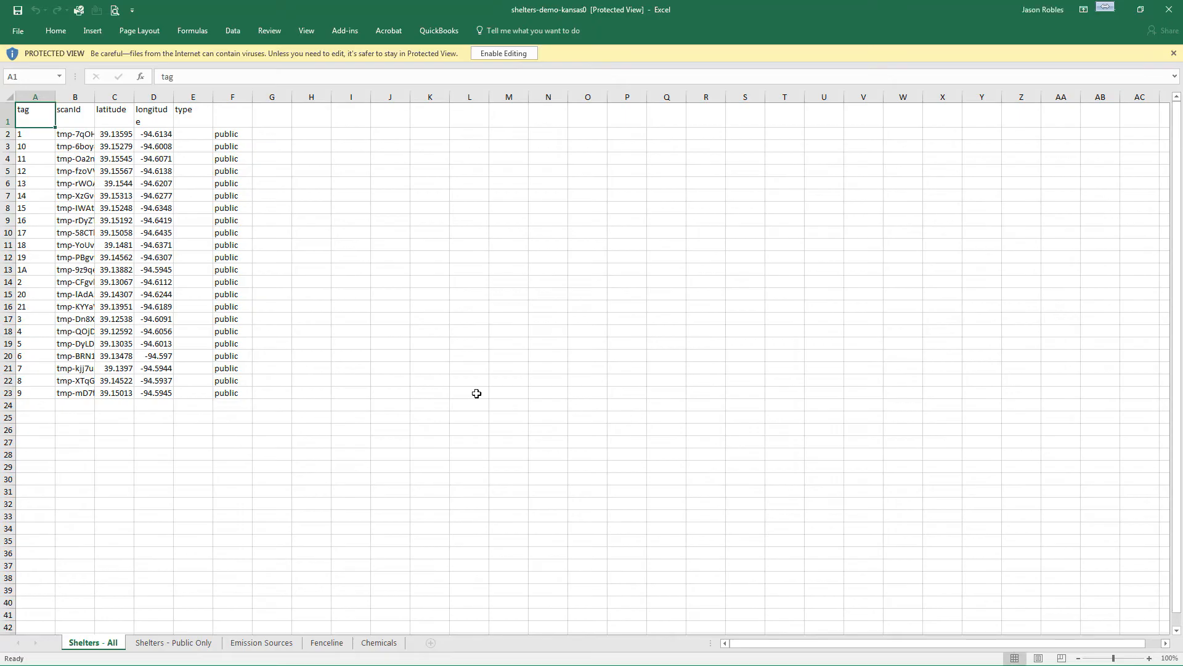
Check the coordinates of shelter 1A and of the emission source in the exported workbook, and close it
click(37, 271)
click(115, 270)
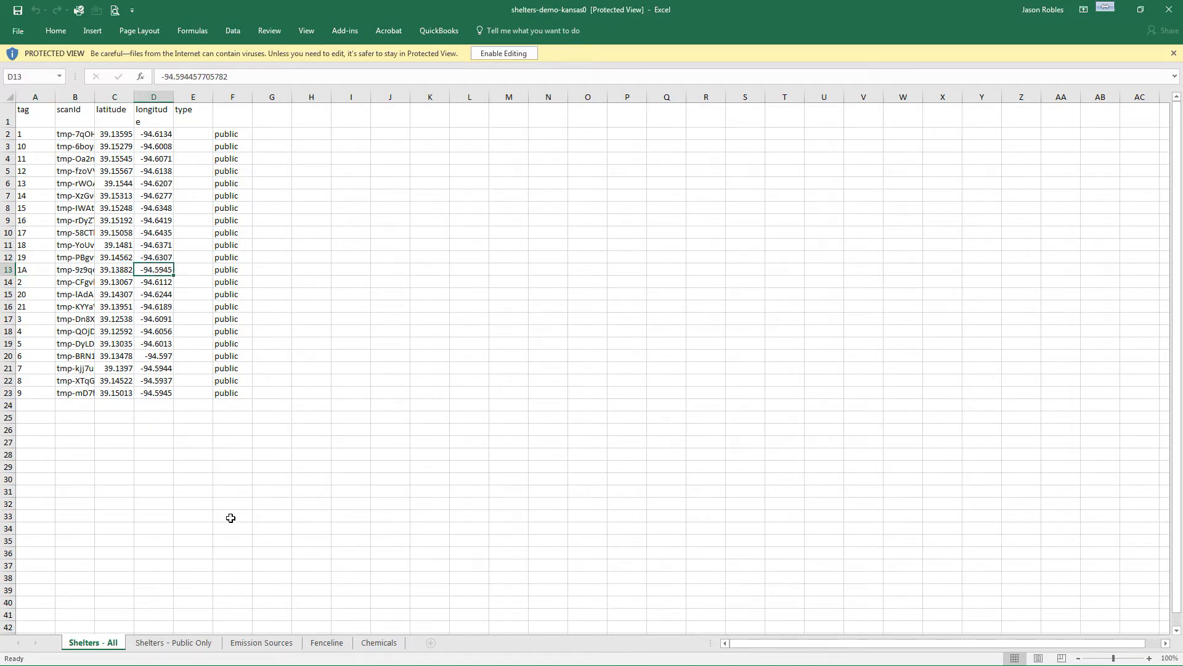
click(275, 642)
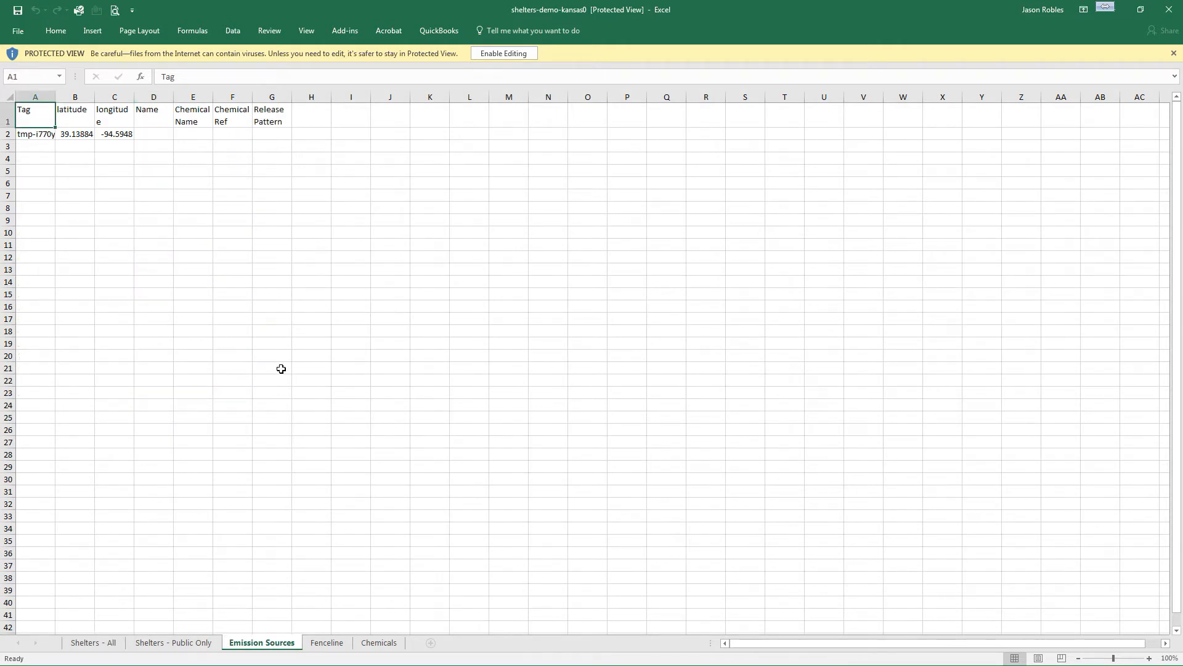
click(73, 134)
click(122, 134)
click(111, 642)
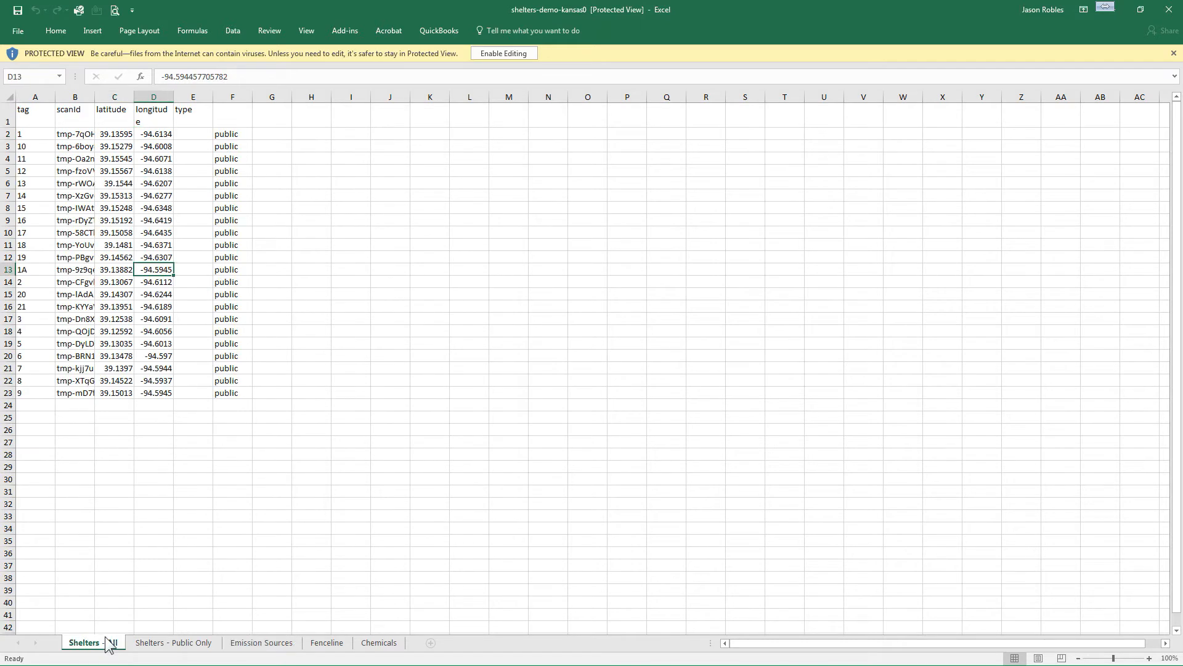
click(1171, 9)
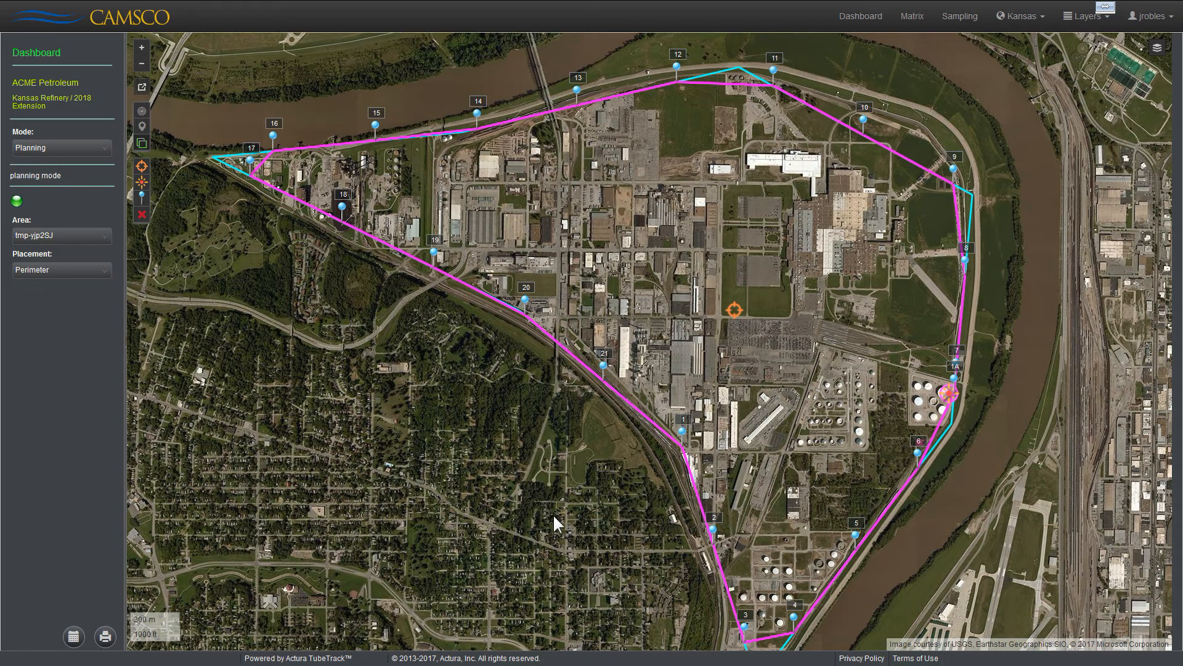
drag(566, 512, 567, 480)
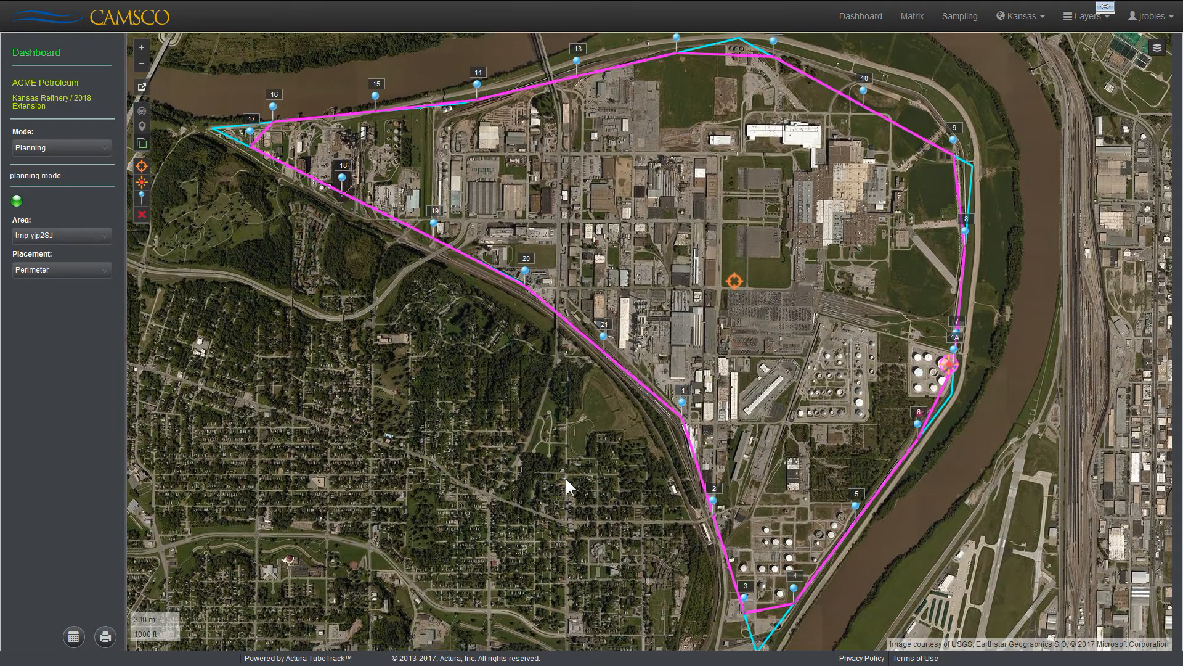
drag(563, 480, 561, 498)
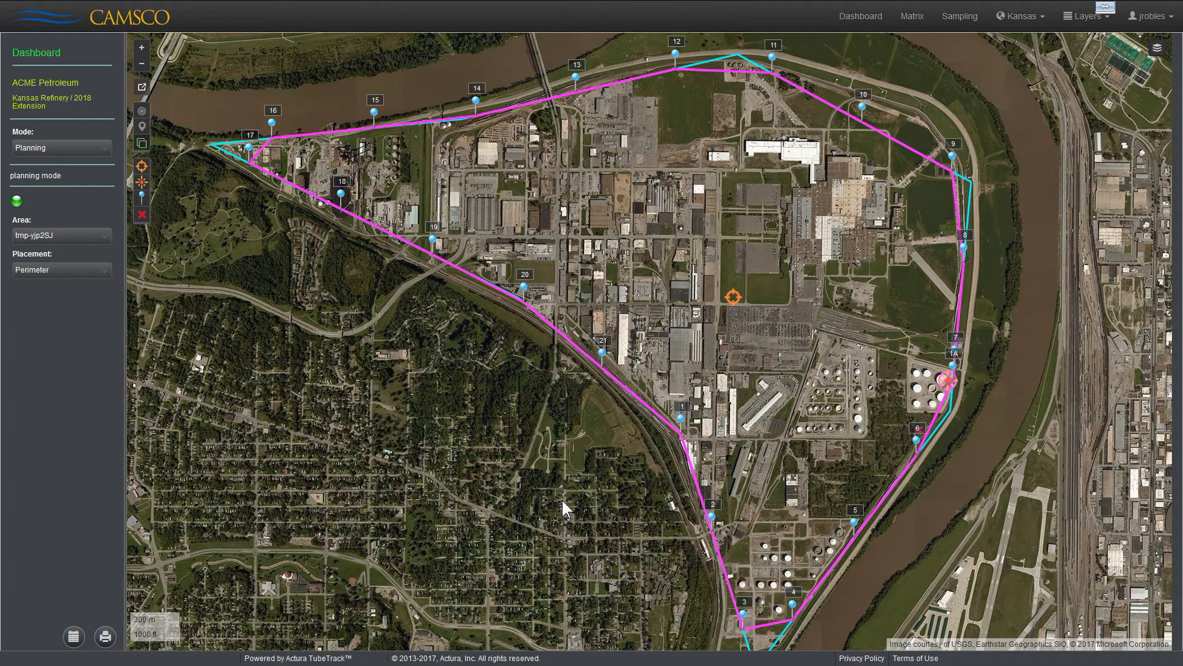